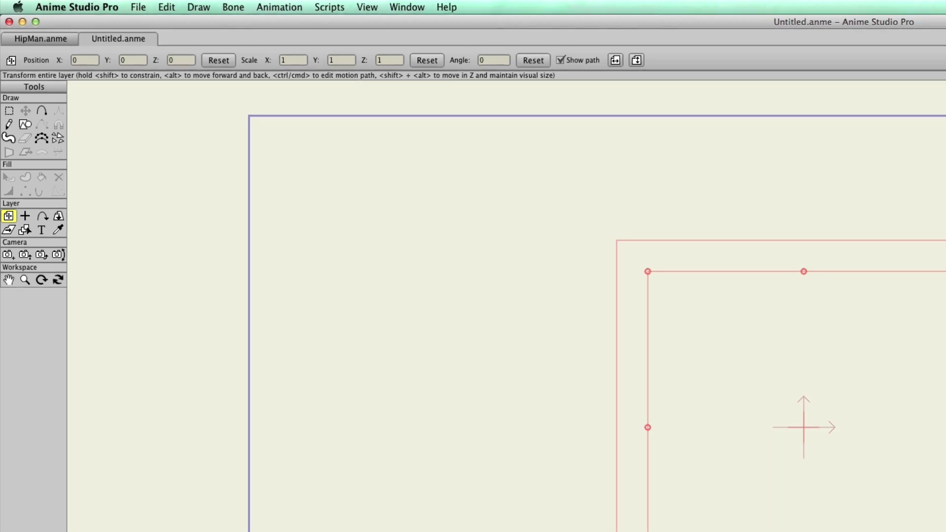
Open the Content Library from the Window menu and reposition its panel.
left_click(405, 7)
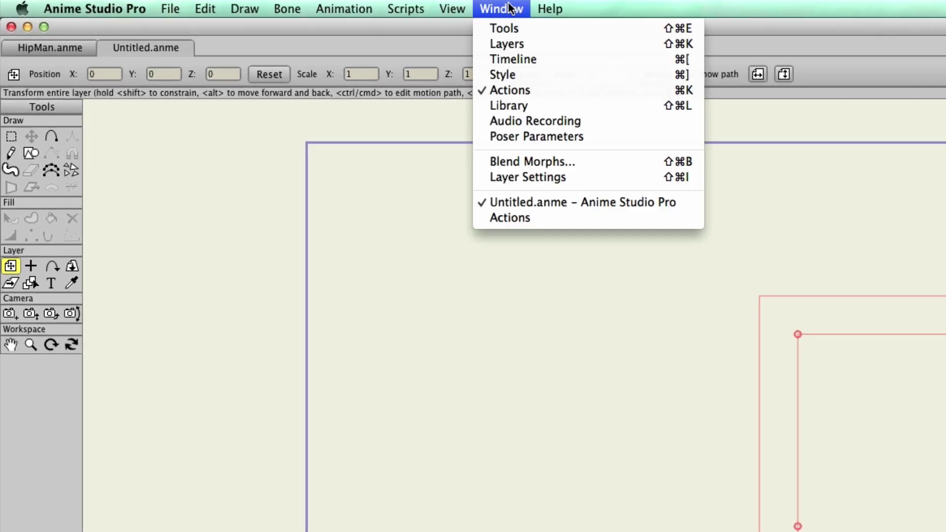
left_click(520, 104)
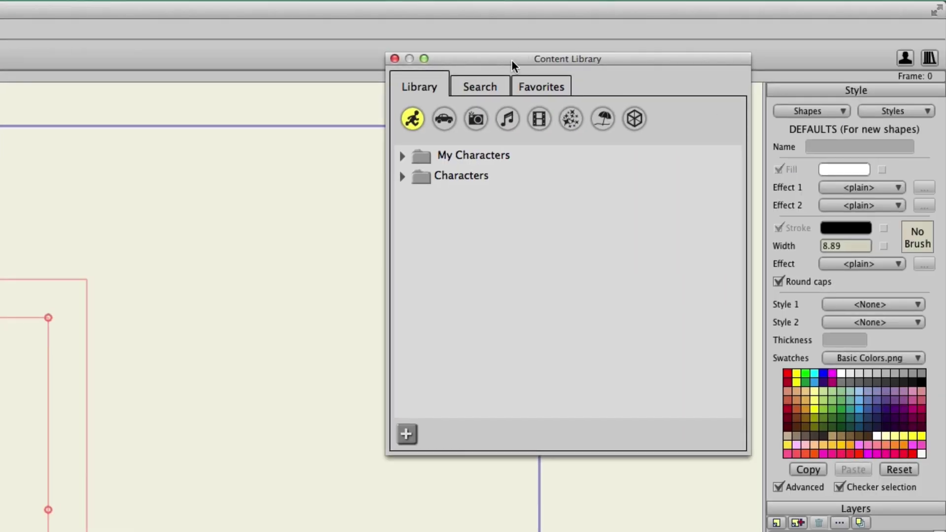
left_click_drag(512, 60, 341, 103)
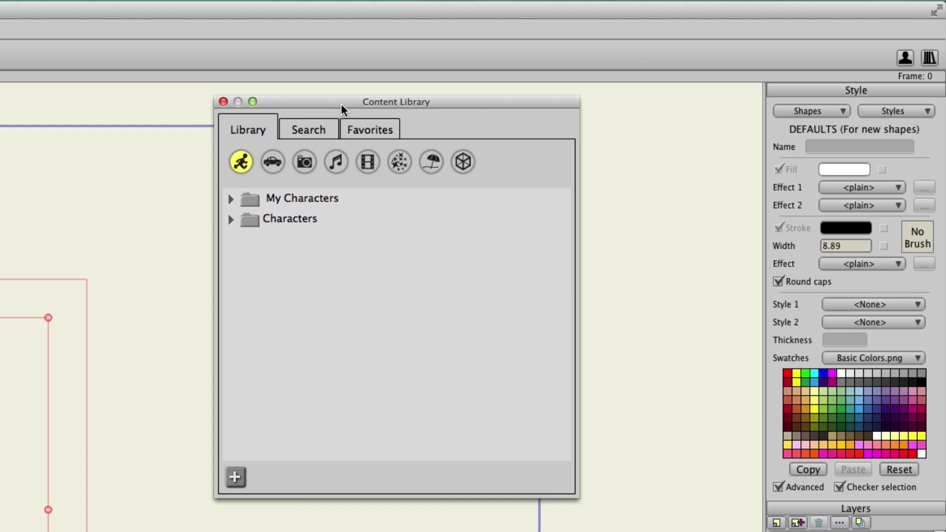
Browse the Props, Images, Audio, Effects, Scenes, 3D and Video categories, including My Video.
left_click(268, 161)
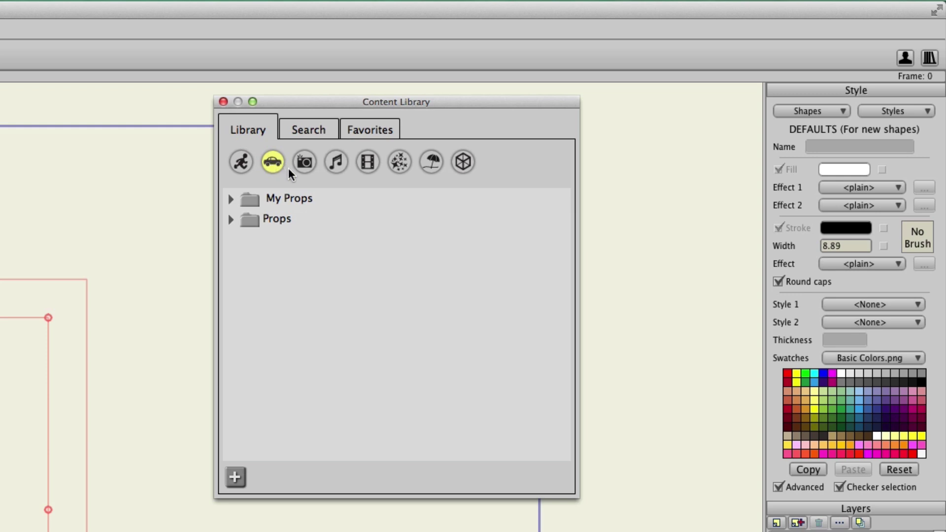
left_click(304, 166)
left_click(338, 162)
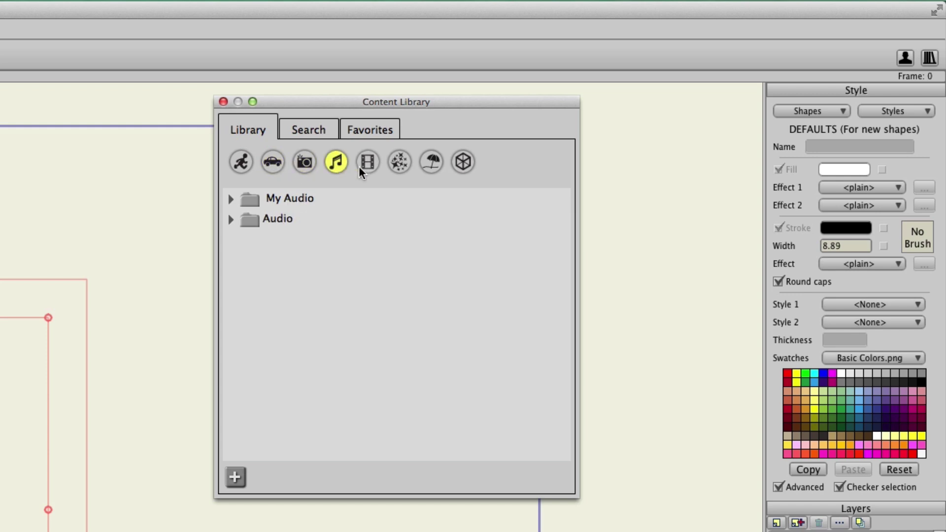
left_click(401, 164)
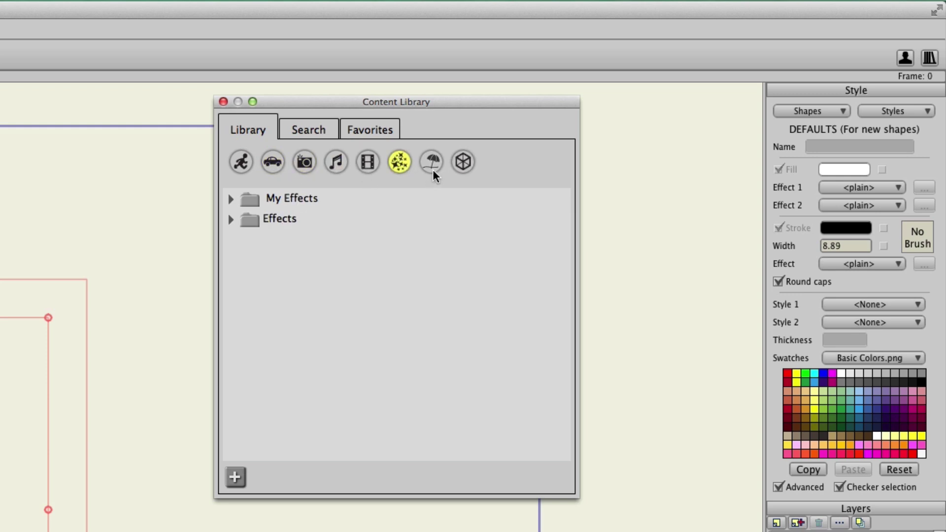
left_click(433, 167)
left_click(454, 165)
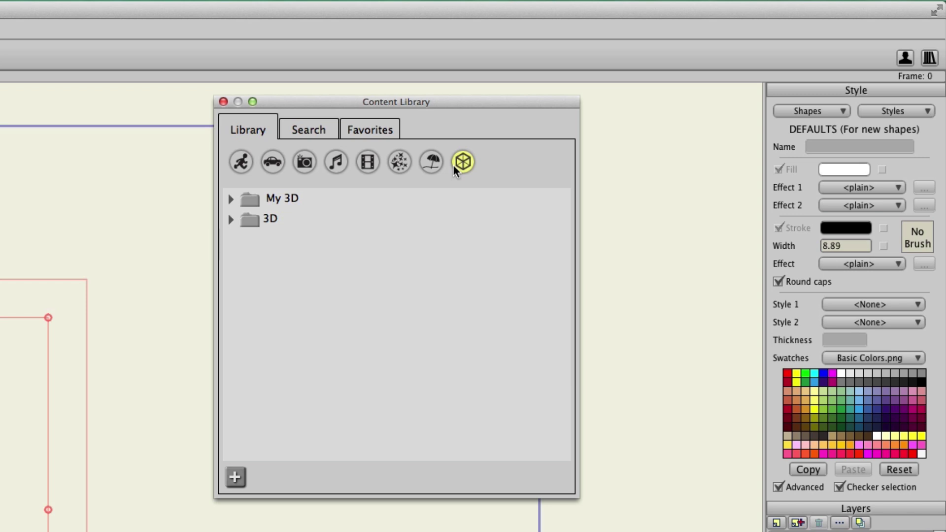
left_click(436, 163)
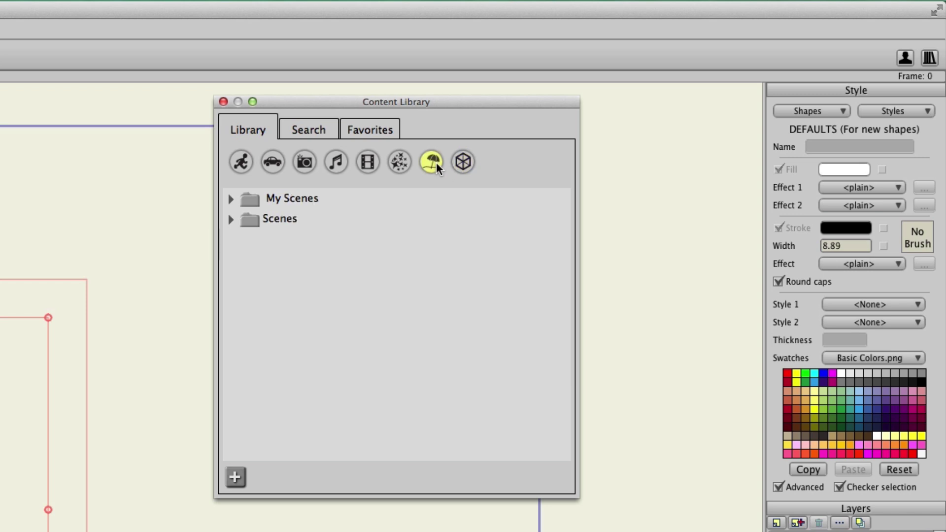
left_click(400, 161)
left_click(377, 160)
left_click(282, 202)
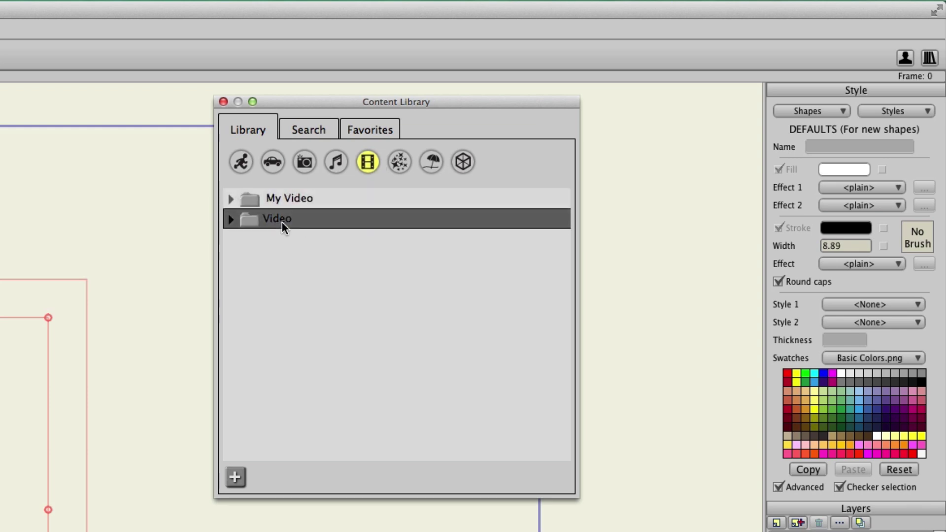
Return to the Characters category and expand the Characters folder.
left_click(337, 162)
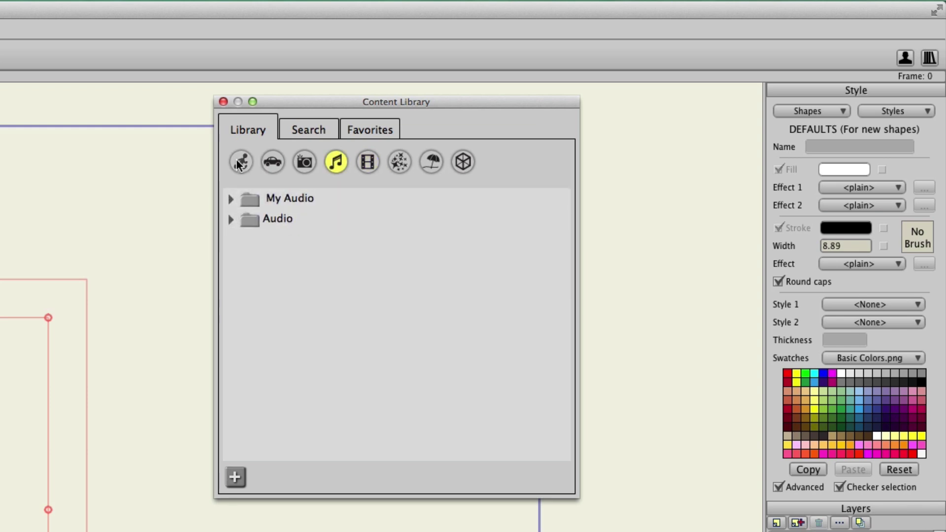
left_click(240, 164)
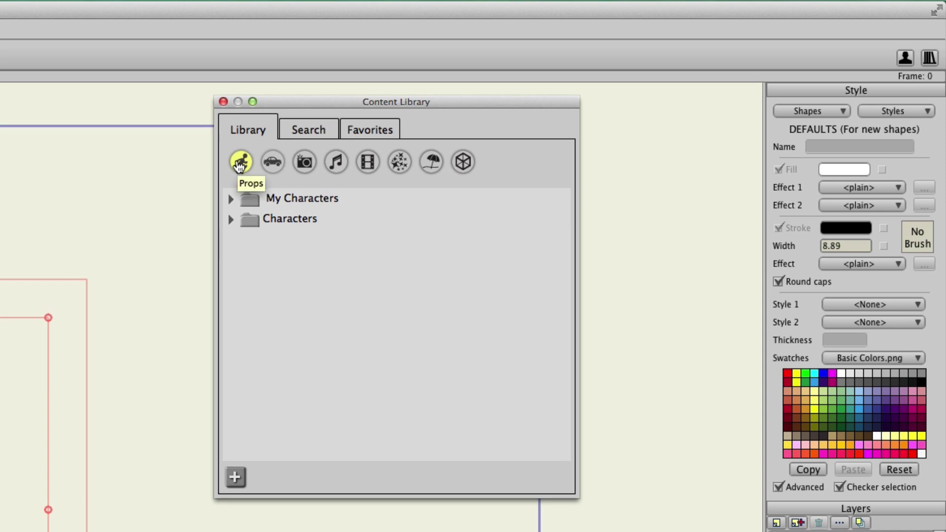
left_click(231, 220)
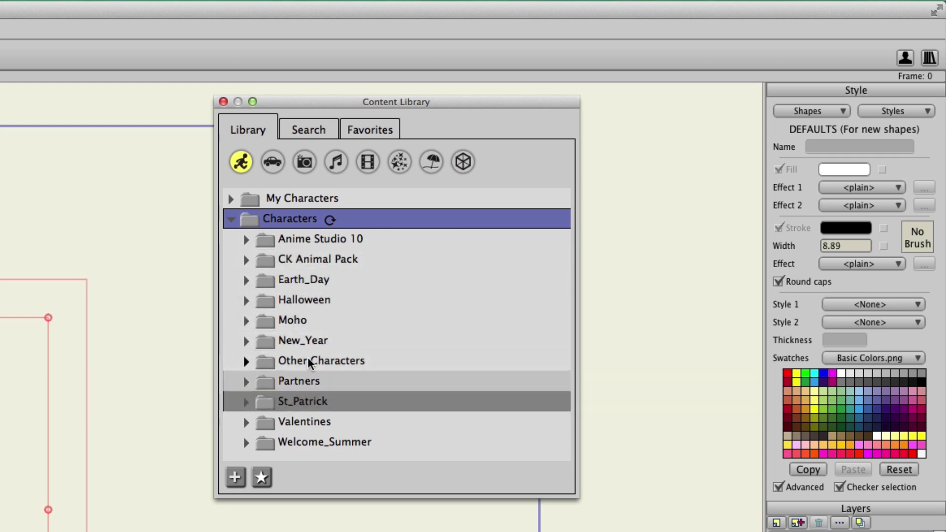
Add the Monster character from the Anime Studio 10 characters to the scene.
left_click(245, 241)
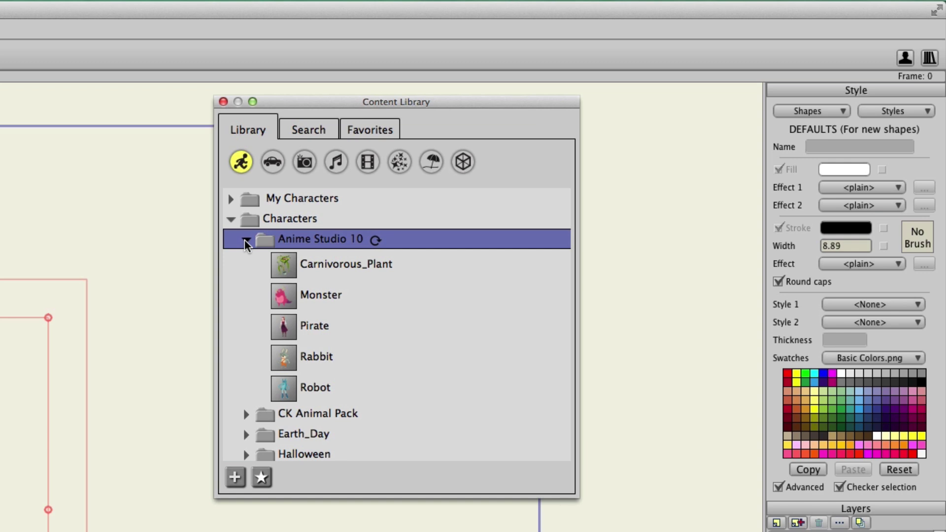
left_click(318, 290)
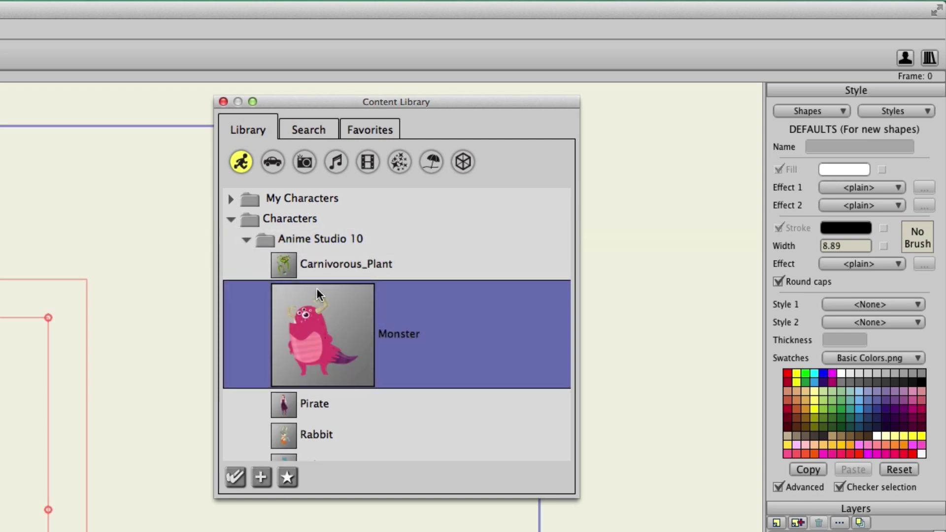
left_click(235, 481)
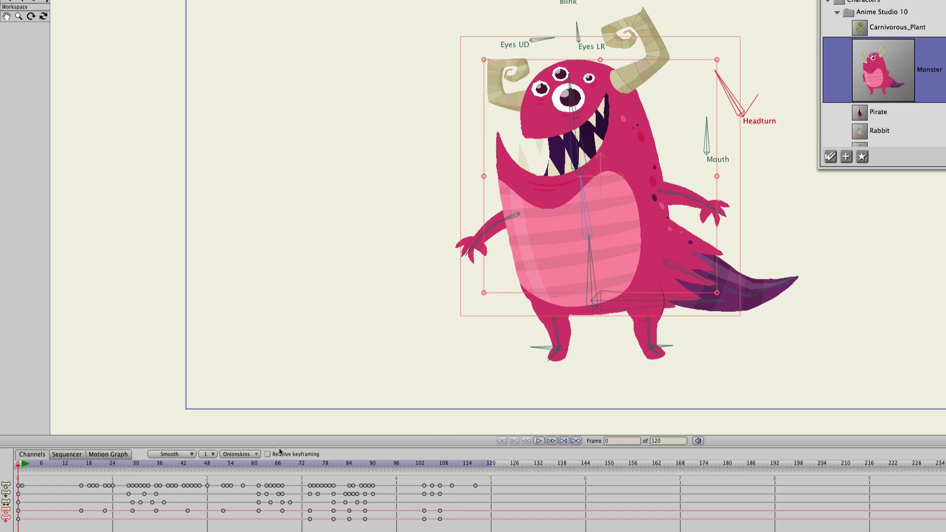
Scrub the timeline from frame 10 to frame 53 to preview the Monster's animation.
left_click(58, 466)
left_click_drag(67, 468, 476, 465)
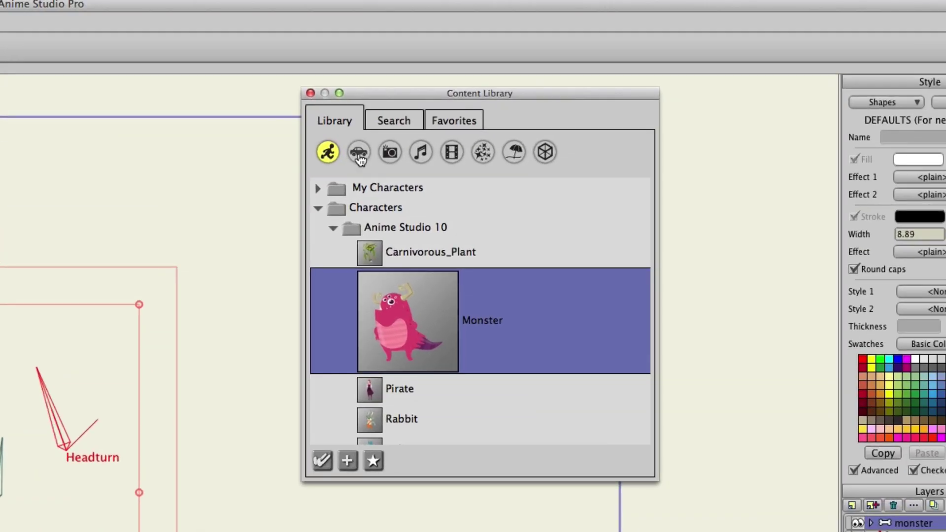
Add the Beam prop from Props > Assorted and check its layer above the monster layer.
left_click(359, 153)
left_click(317, 198)
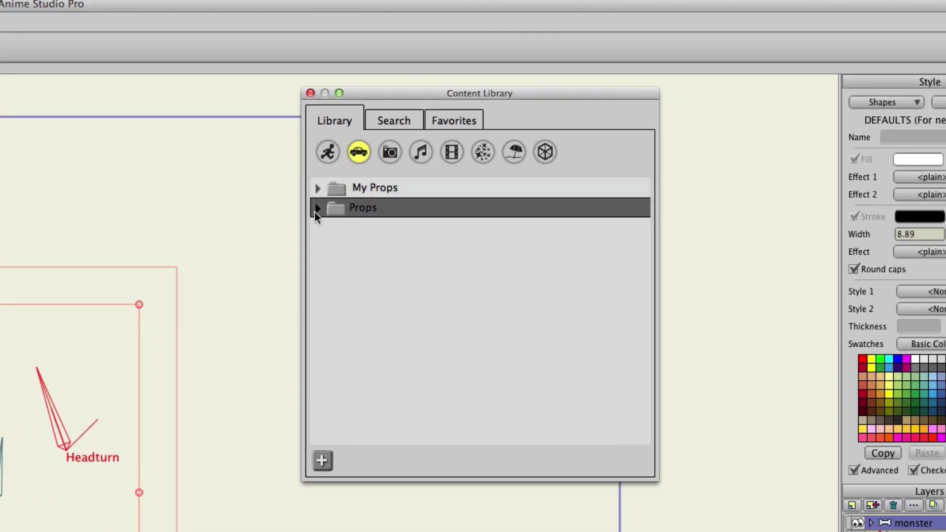
left_click(316, 209)
left_click(336, 248)
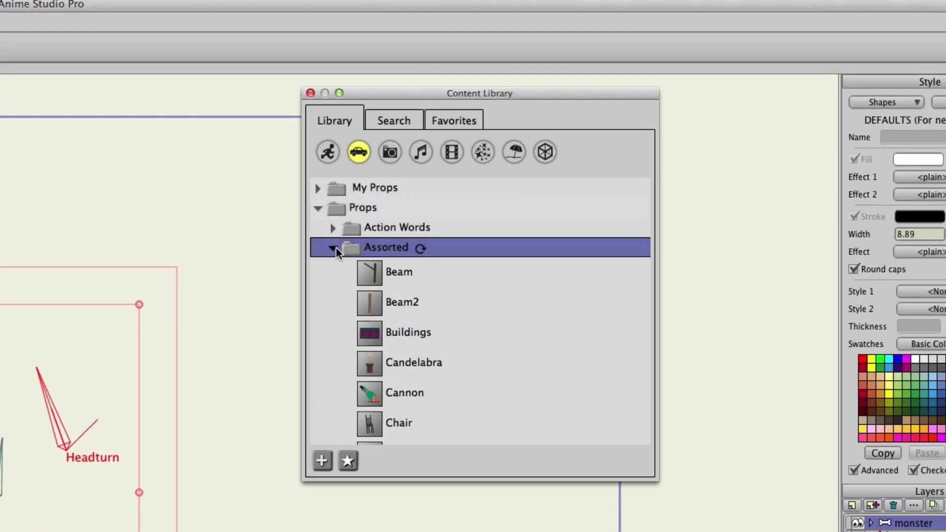
left_click(400, 276)
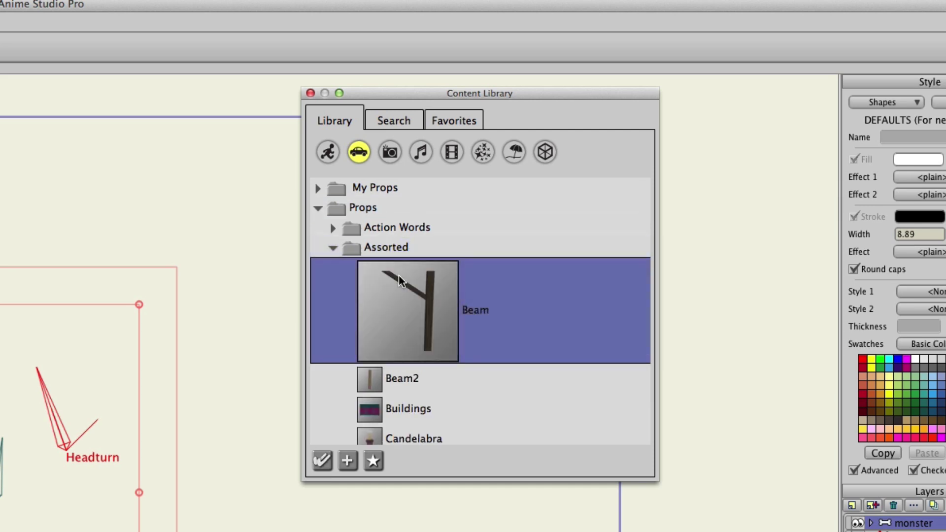
left_click(319, 462)
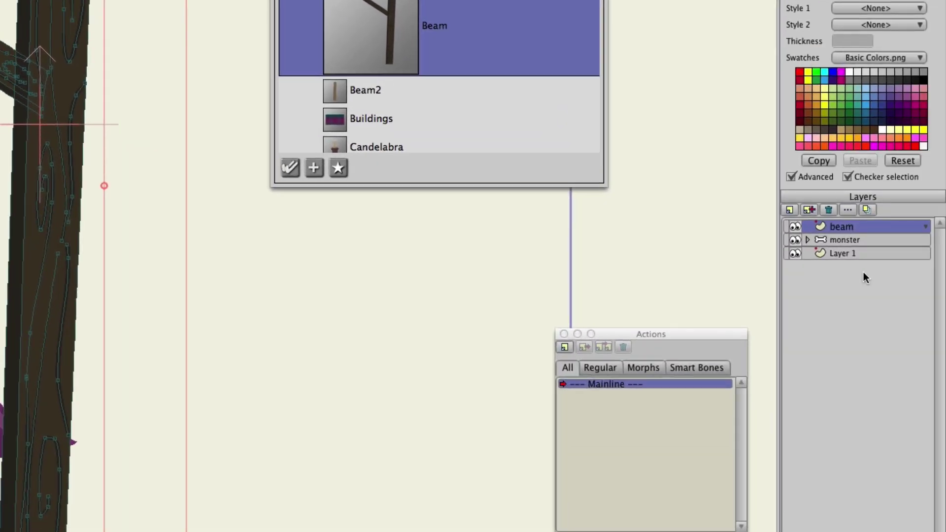
left_click(842, 240)
left_click(856, 229)
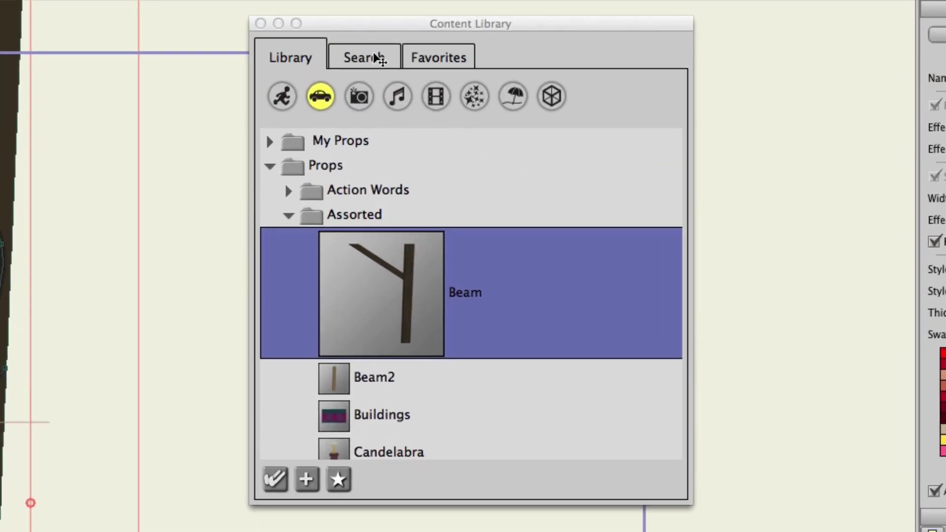
Search the Content Library for 'monster' and select the Monster result.
left_click(364, 0)
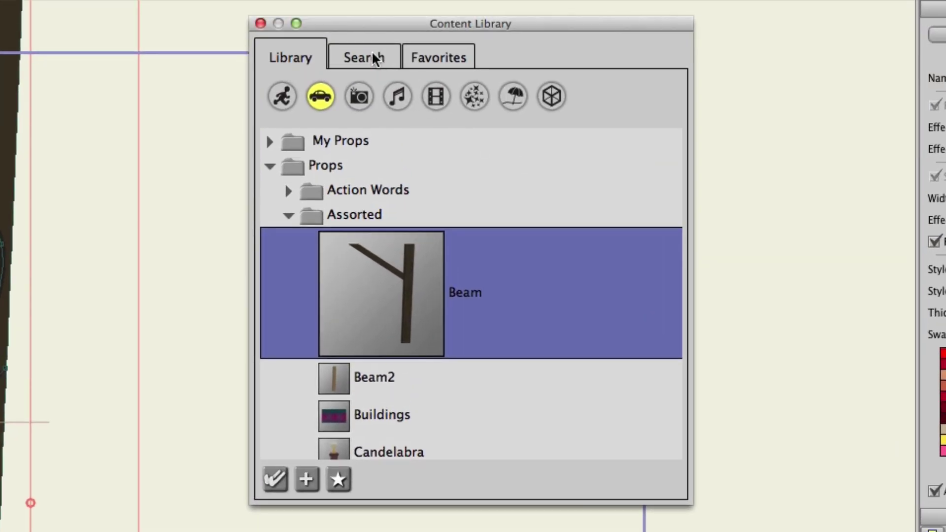
left_click(373, 59)
left_click(385, 92)
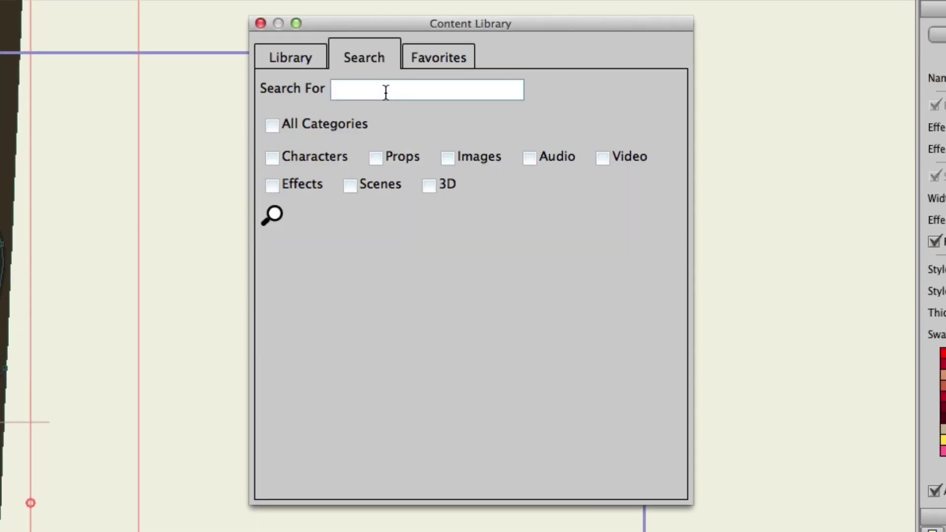
type("monster")
key("Return")
left_click(334, 266)
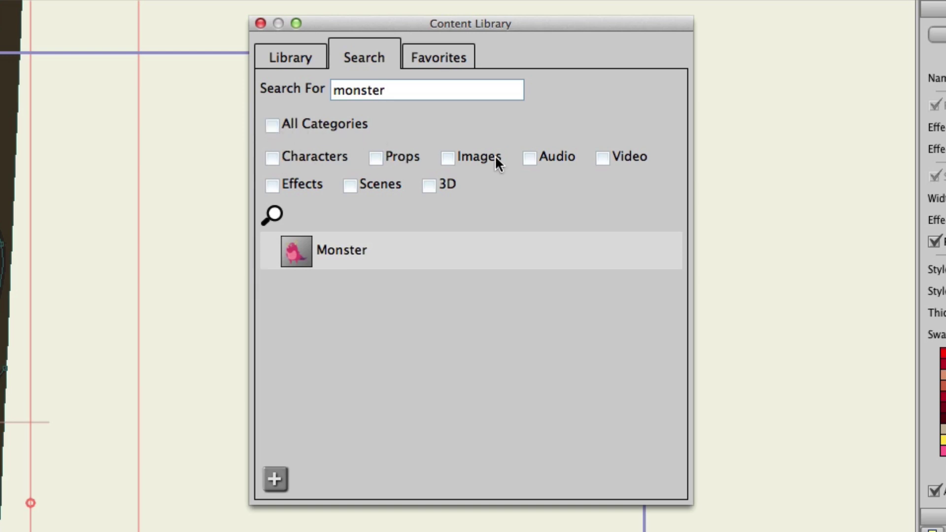
Rerun the 'monster' search limited to Props, then view the empty Favorites list.
left_click(374, 158)
left_click(434, 88)
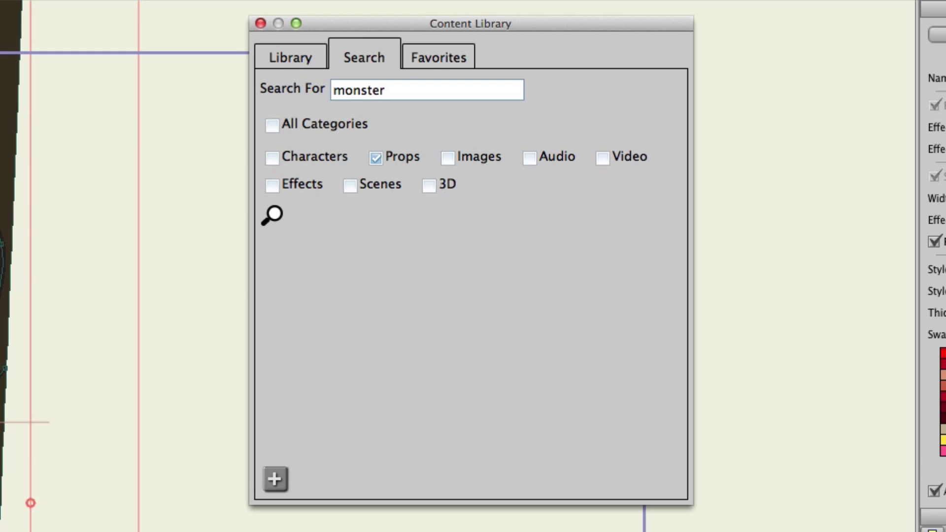
left_click(447, 57)
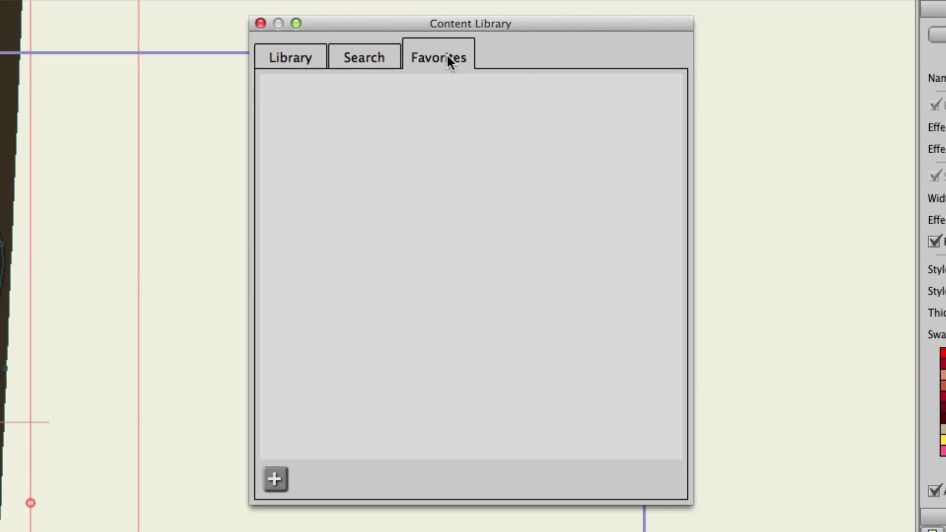
Return to the Library tab's Characters category to show the Monster entry.
left_click(304, 60)
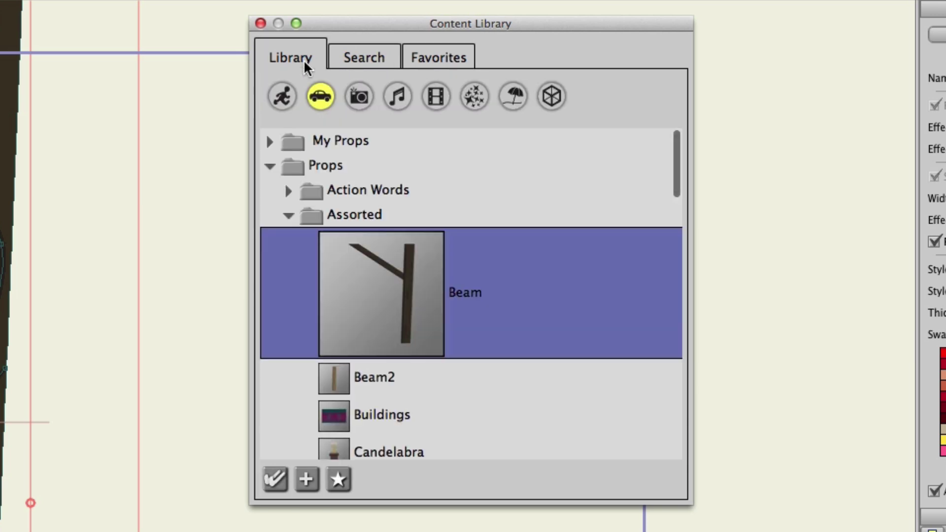
left_click(284, 106)
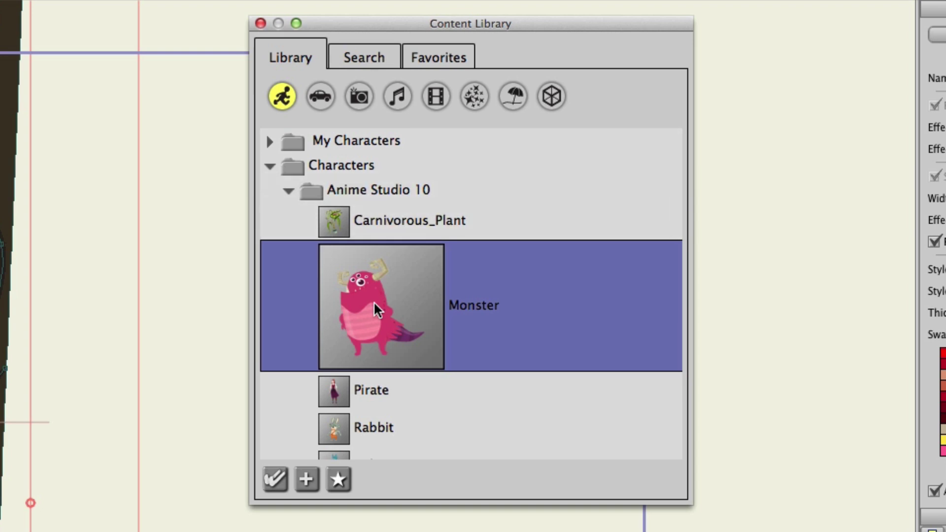
Add Monster to the Favorites folder, then reopen and cancel the folder choice.
left_click(343, 485)
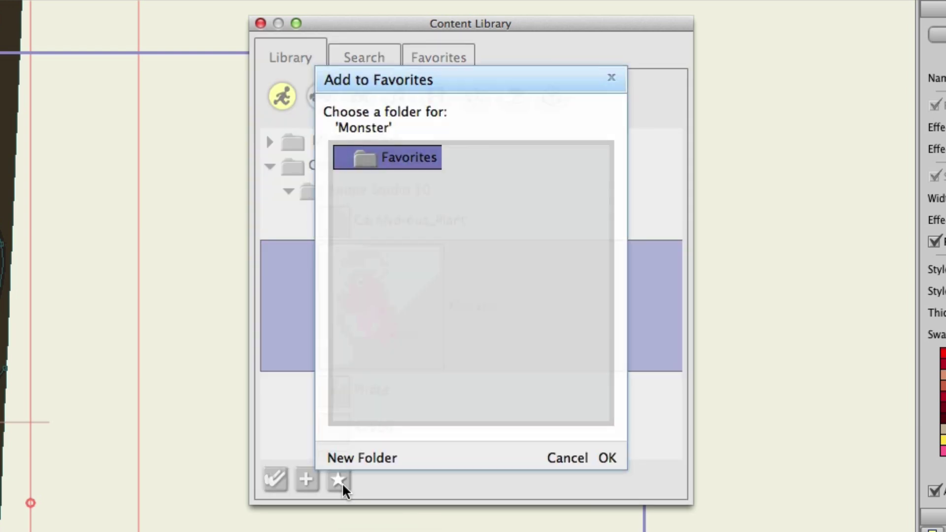
left_click(401, 159)
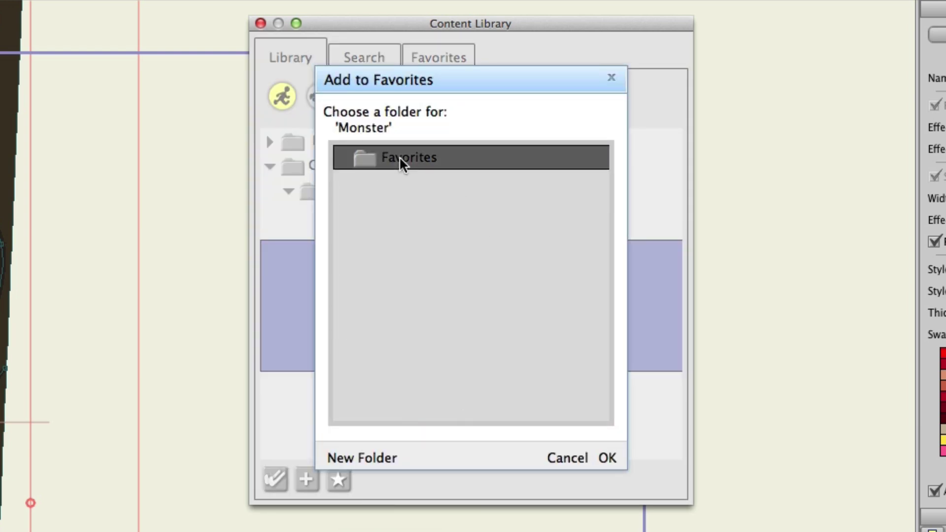
left_click(608, 458)
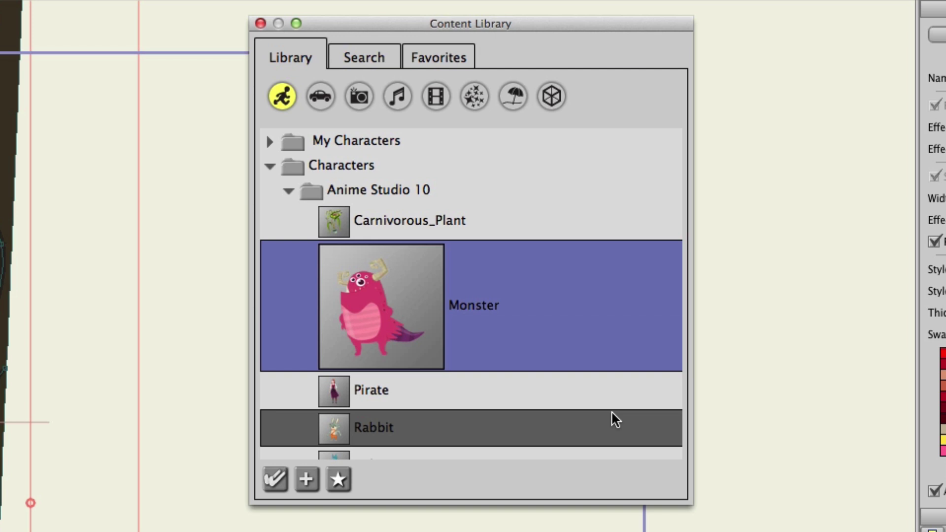
left_click(344, 479)
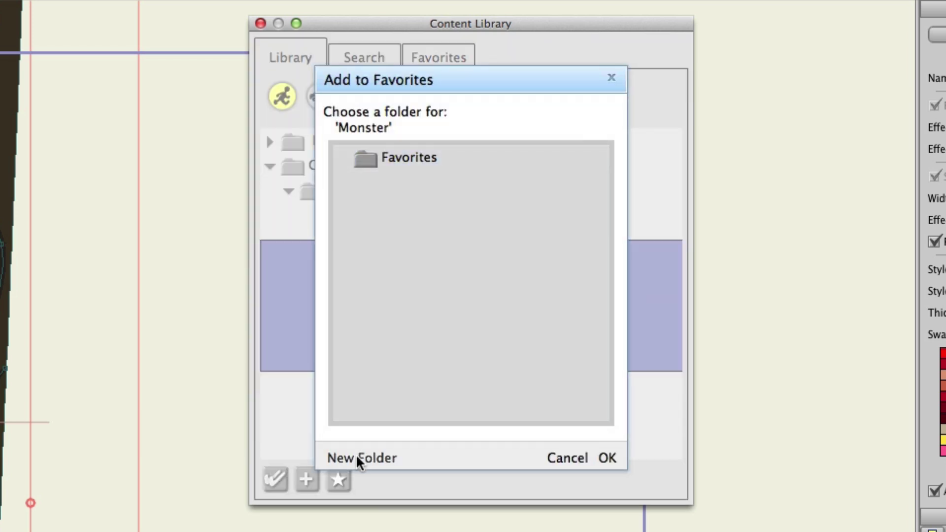
left_click(559, 463)
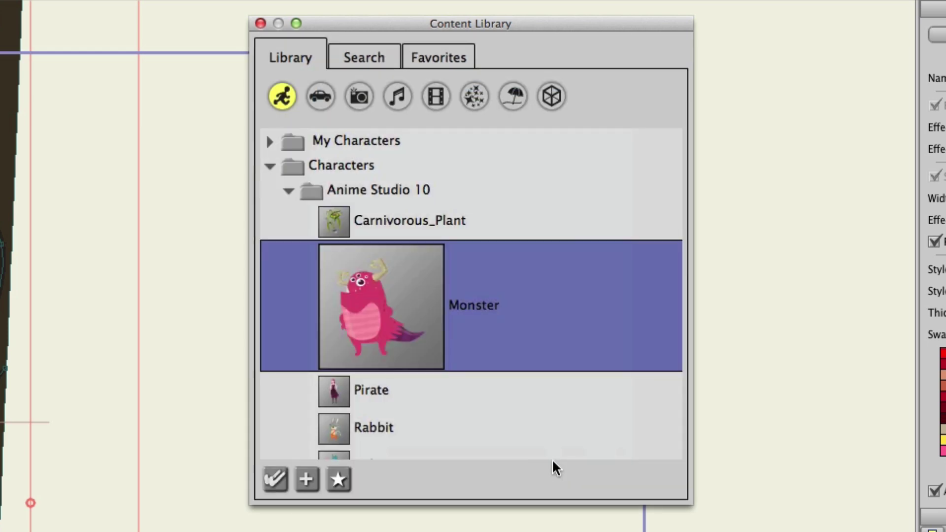
left_click(443, 58)
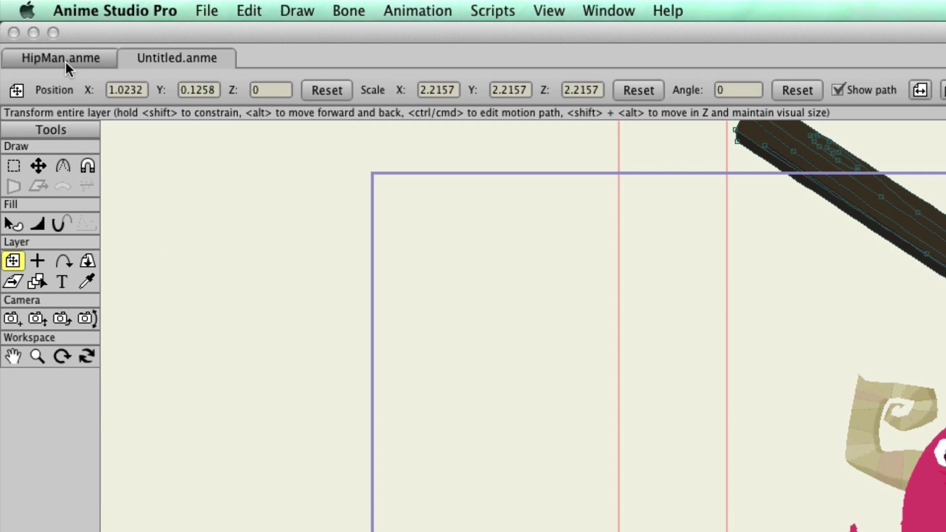
Switch to HipMan.anme, collapse Characters in the library, and select My Characters.
left_click(65, 61)
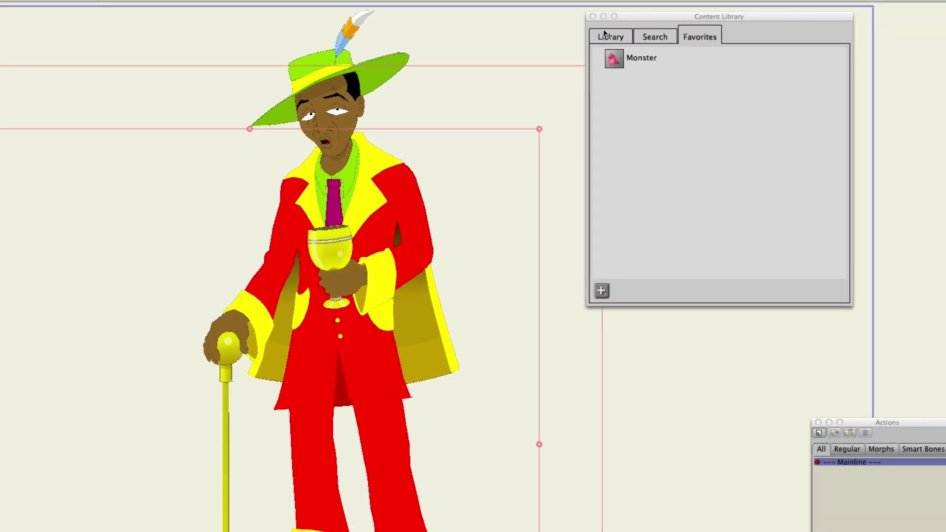
left_click(604, 34)
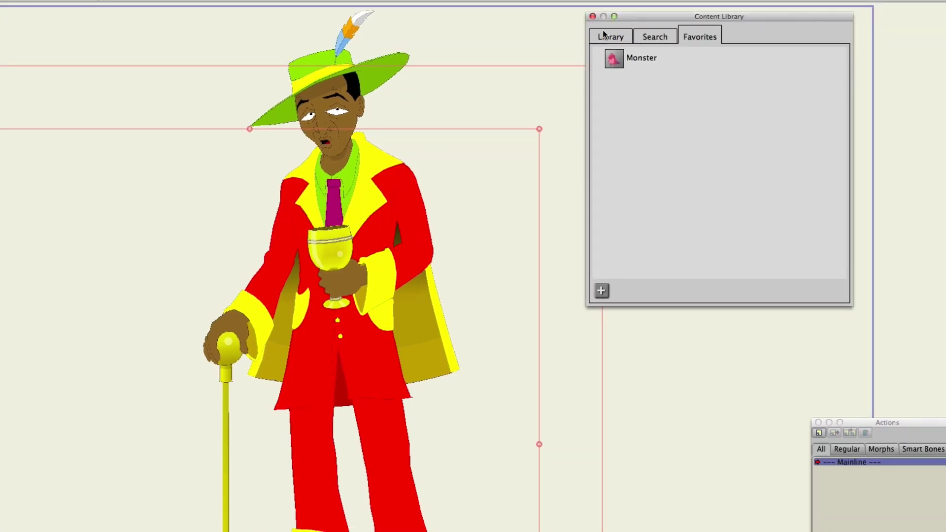
left_click(603, 34)
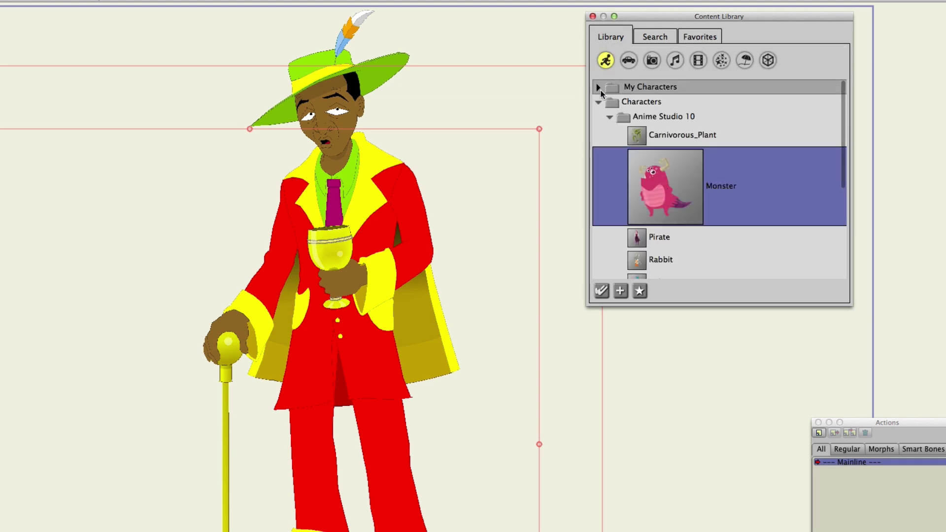
left_click(597, 102)
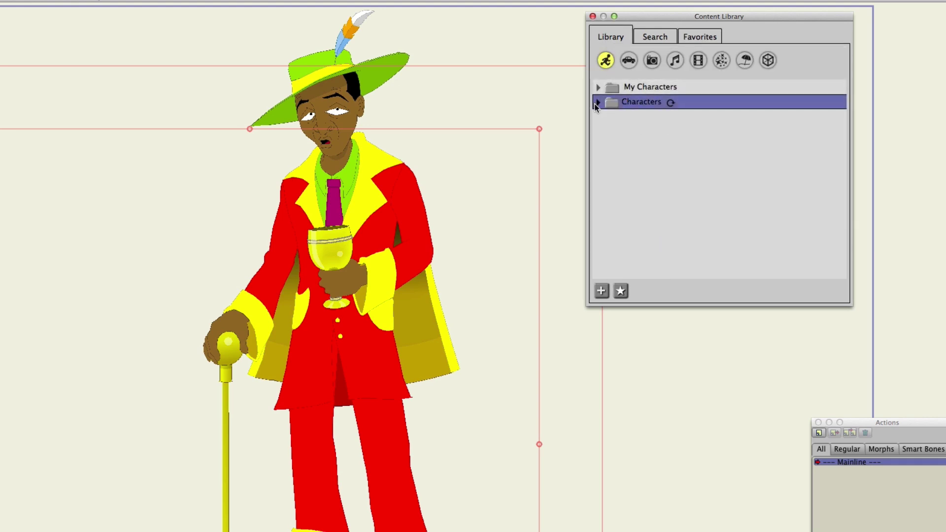
left_click(631, 89)
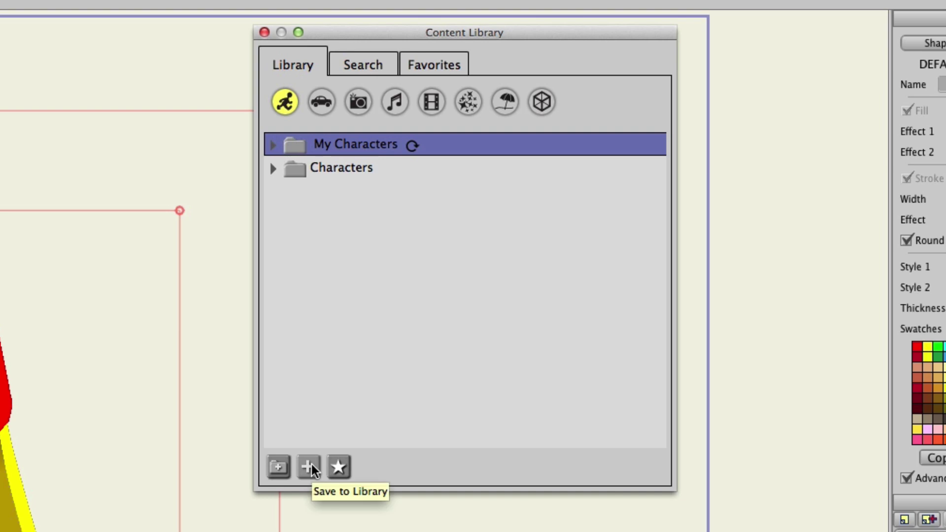
Save Hip Man to the library, then select it under My Characters > Hip Man.
left_click(311, 464)
left_click(274, 145)
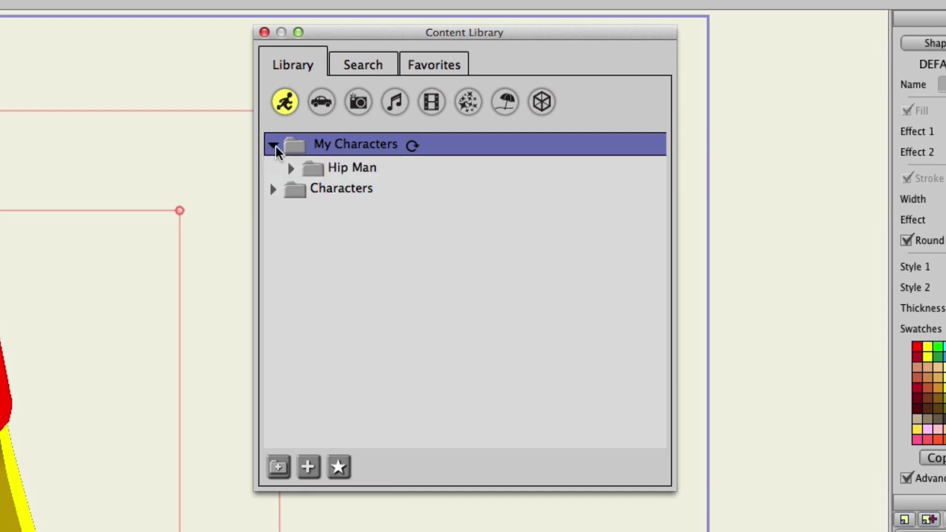
left_click(291, 170)
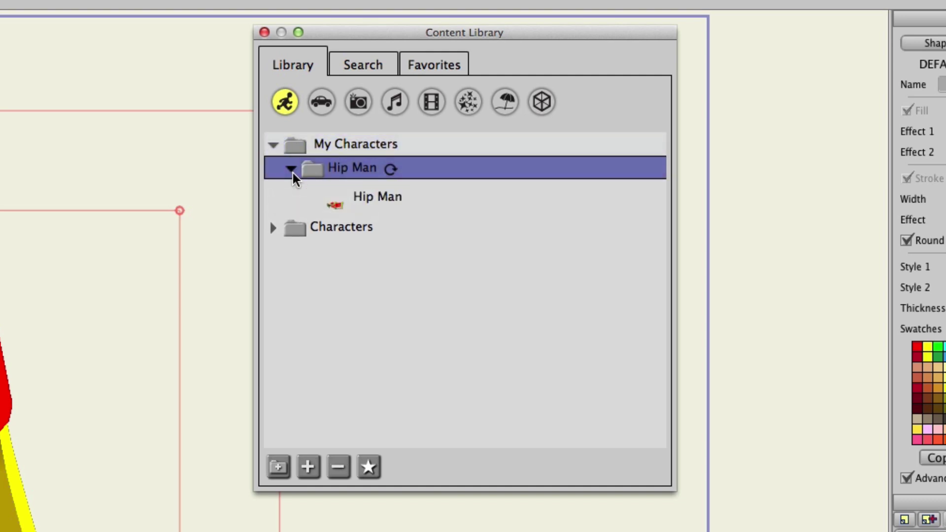
left_click(386, 203)
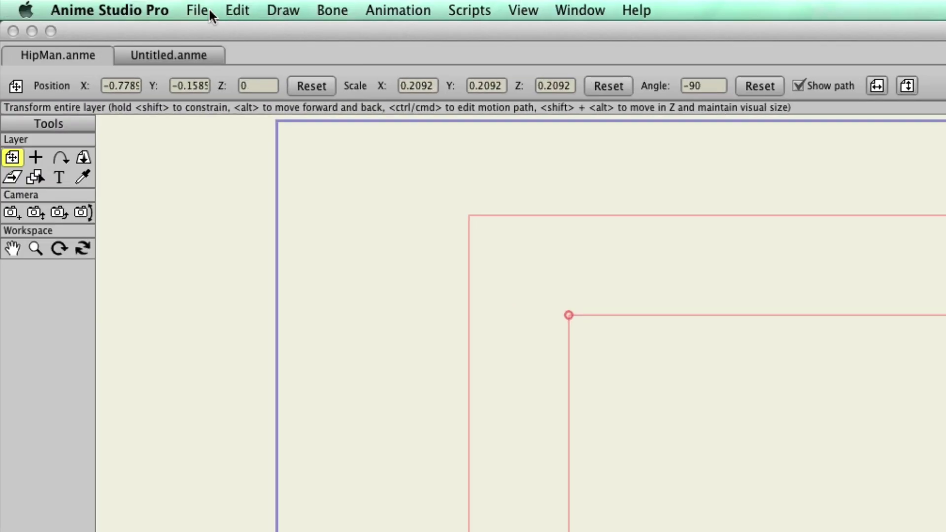
Create a new scene with File > New and add the saved Hip Man character.
left_click(202, 9)
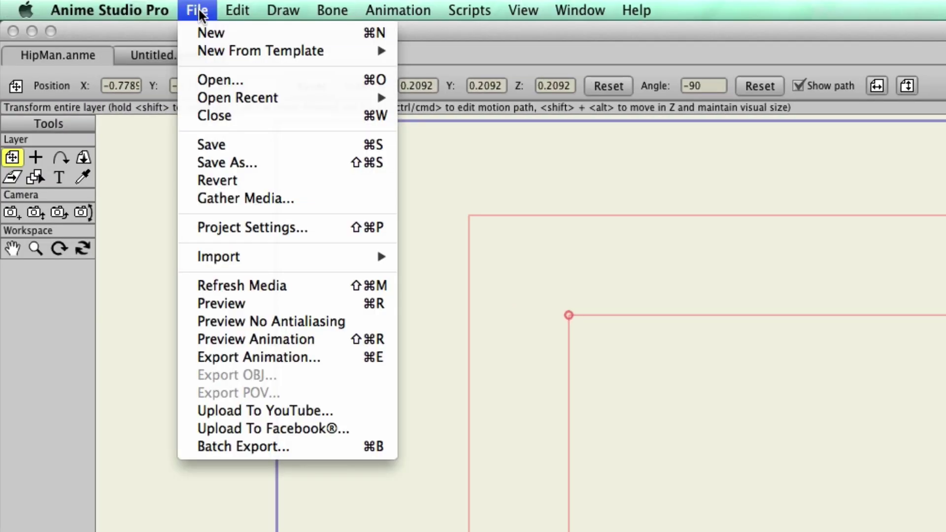
left_click(195, 28)
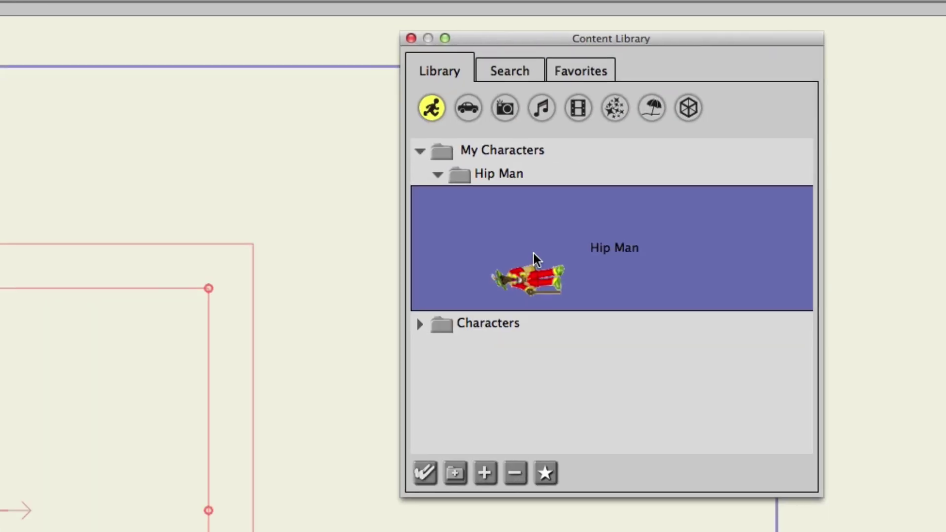
left_click(421, 471)
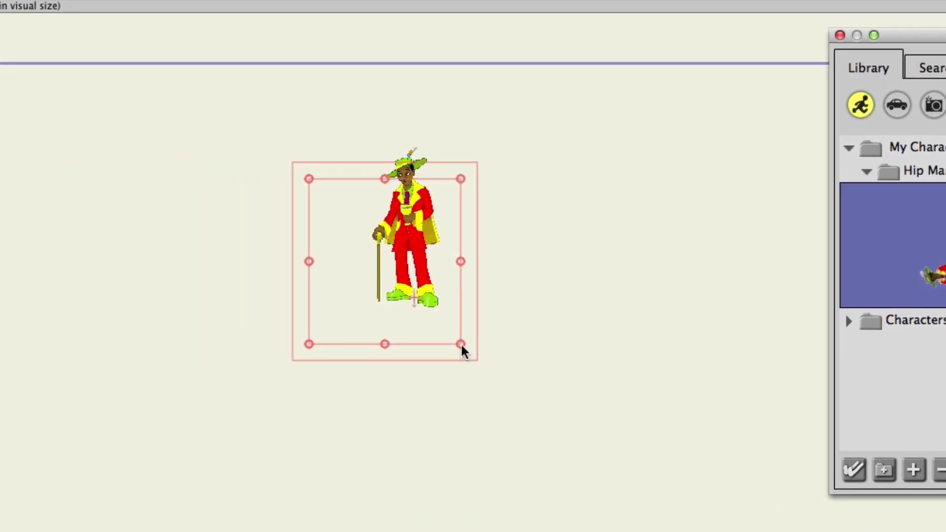
Scale Hip Man up on the stage, undo it, and scrub to frame 39 to watch the cape animate.
left_click(462, 346)
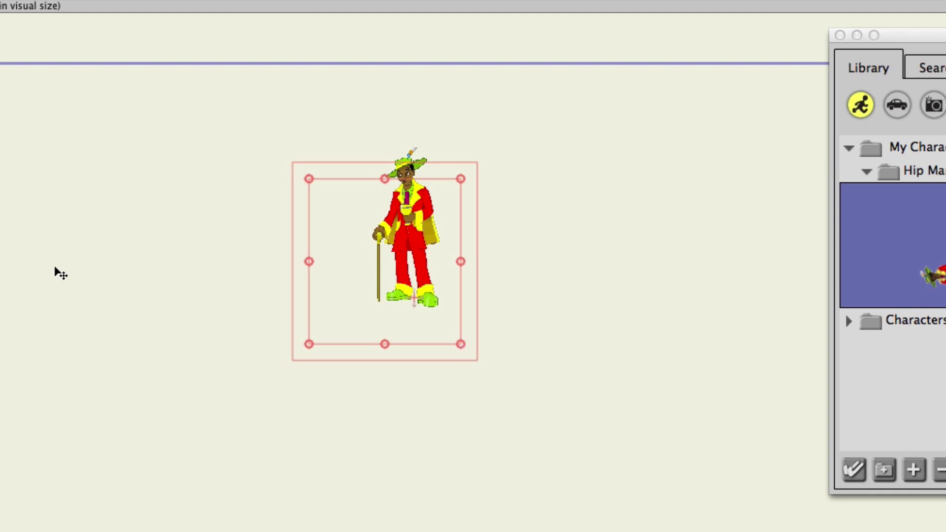
left_click_drag(461, 179, 495, 98)
key("ctrl+z")
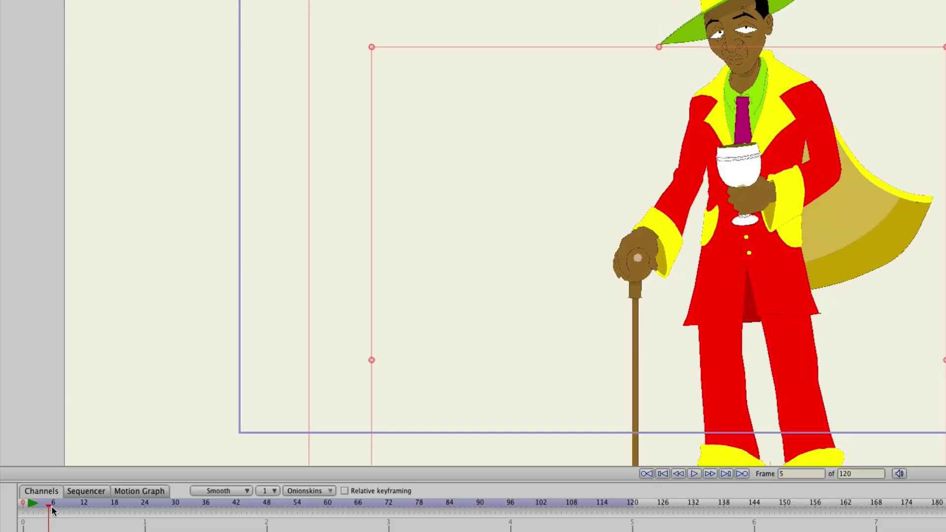
left_click_drag(51, 505, 225, 491)
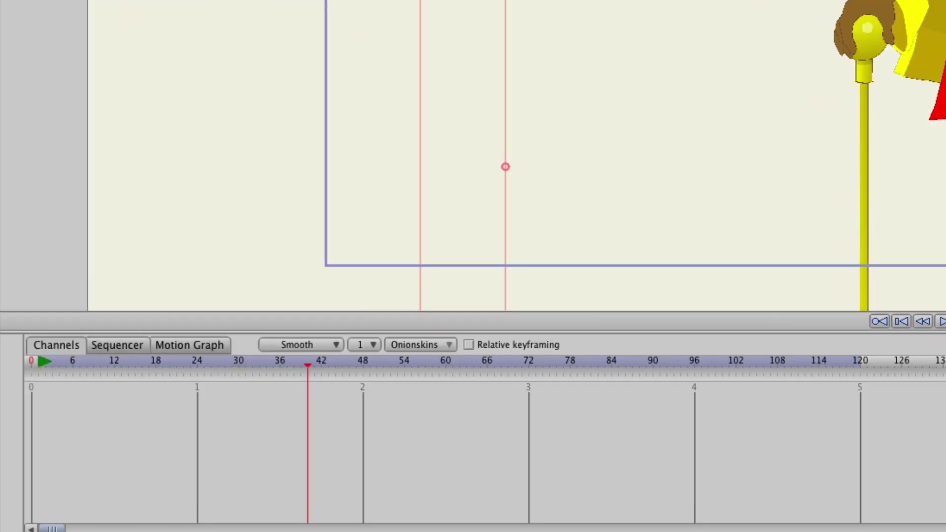
In Finder, browse into AS10 Library > Anime Studio Pro > Library.
mouse_move(263, 520)
left_click(306, 500)
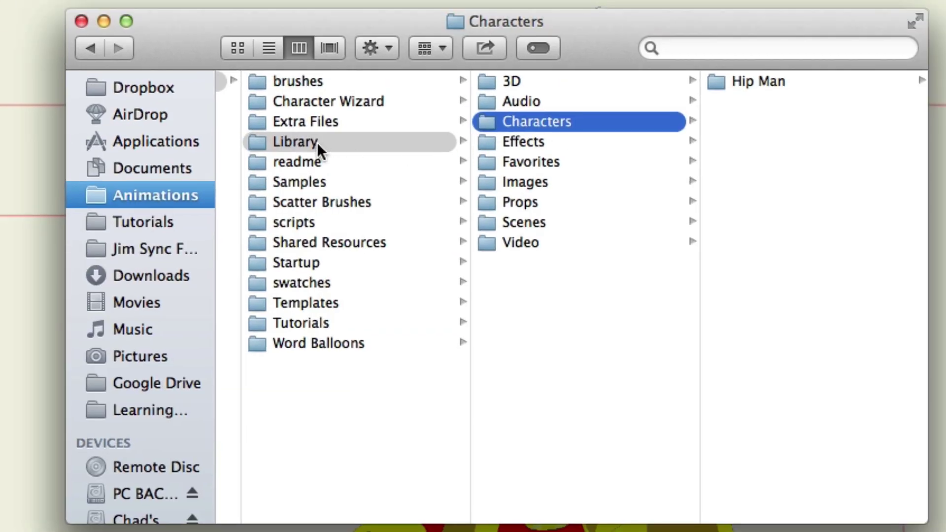
scroll(315, 142, "left", 10)
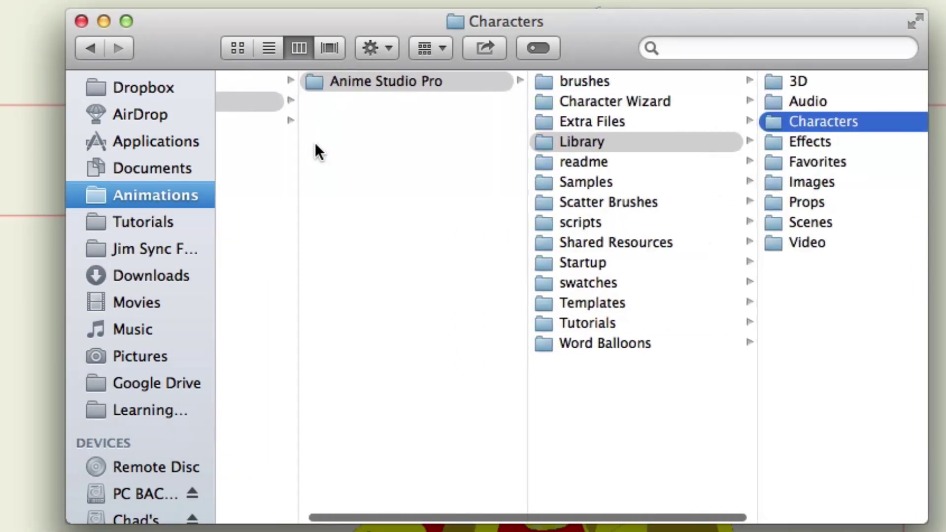
scroll(315, 143, "left", 5)
left_click(266, 102)
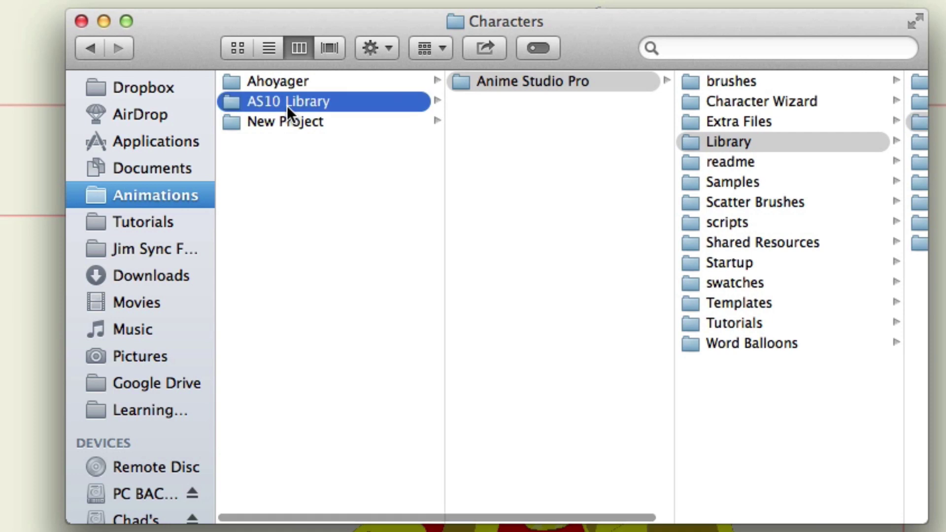
left_click(522, 93)
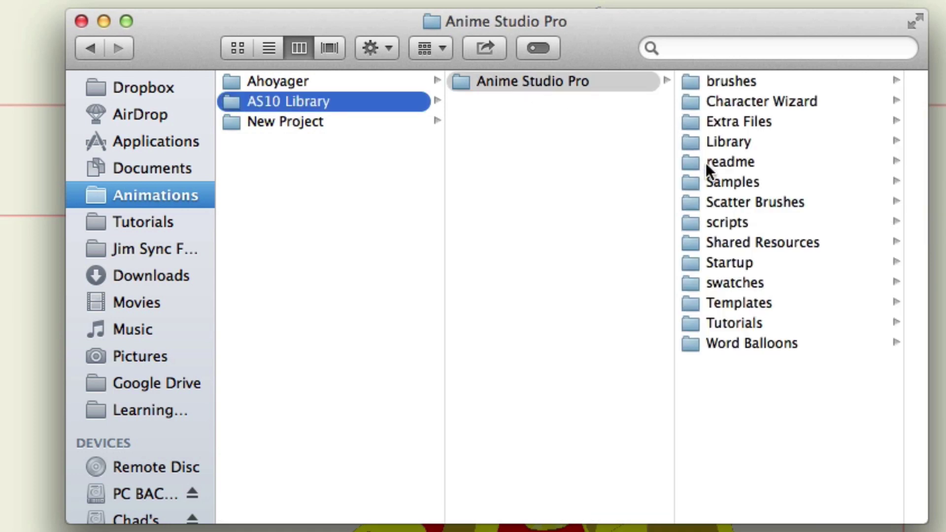
left_click(739, 145)
Open Characters > Hip Man and select Hip Man.png and Hip Man.anme.
left_click(755, 124)
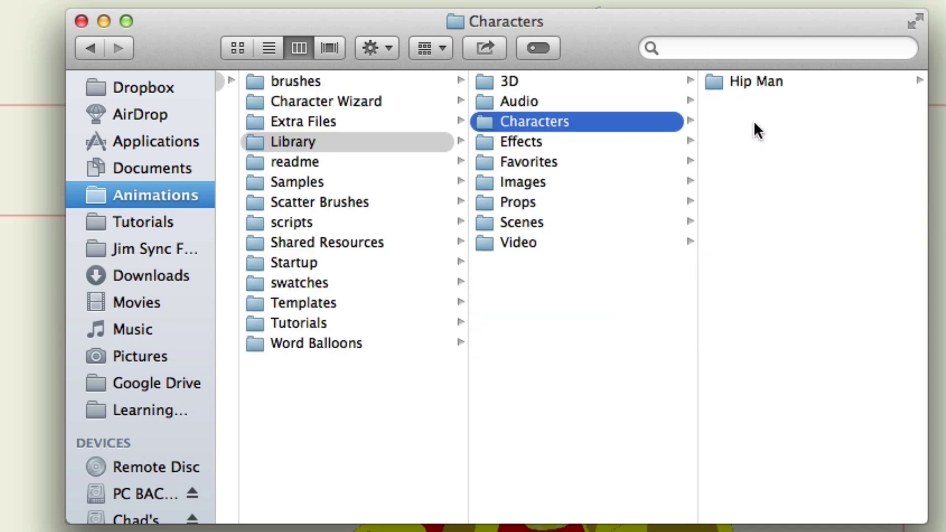
left_click(748, 81)
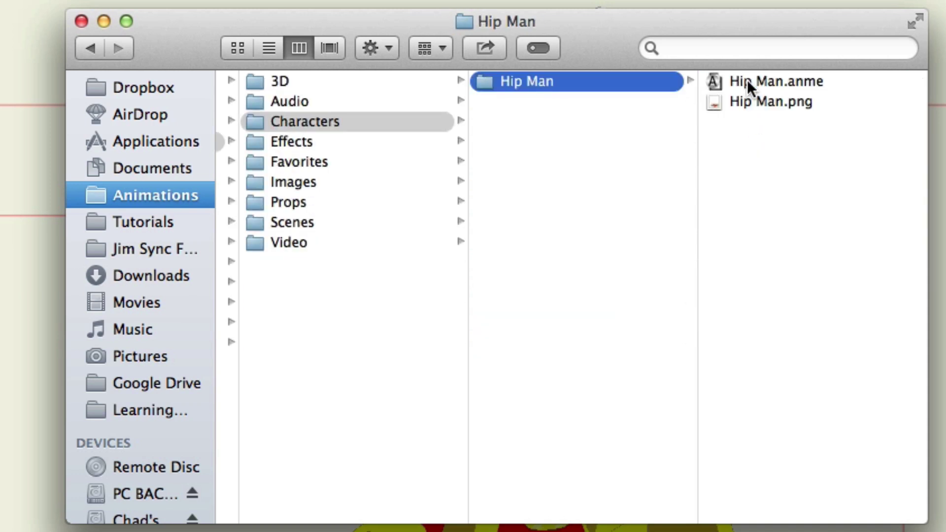
left_click(760, 104)
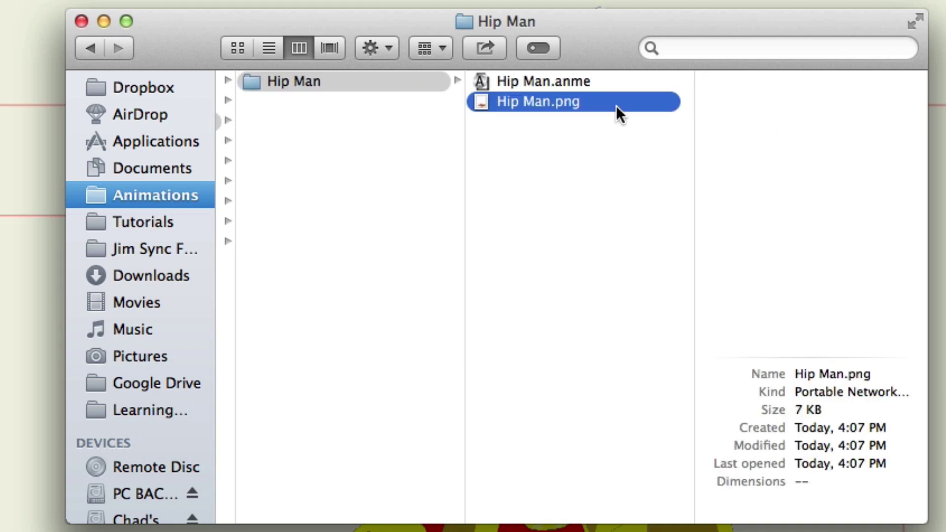
left_click(566, 88)
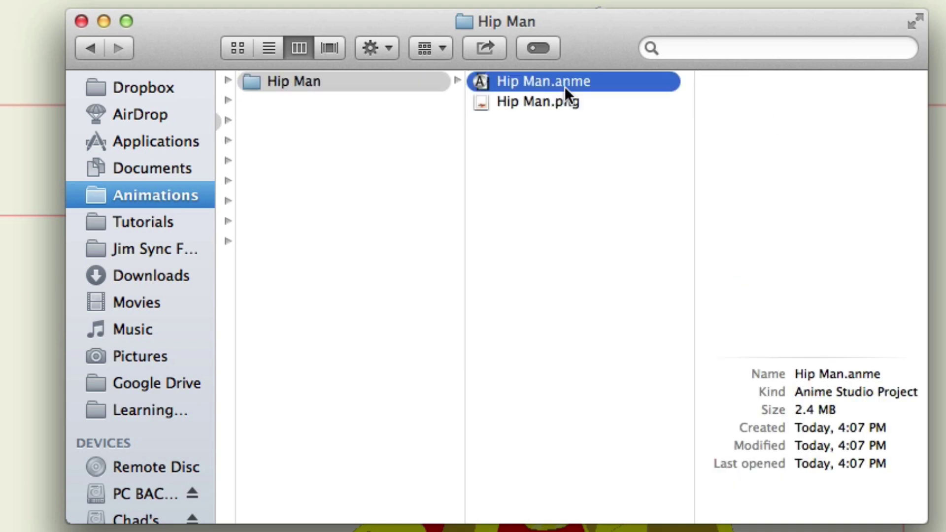